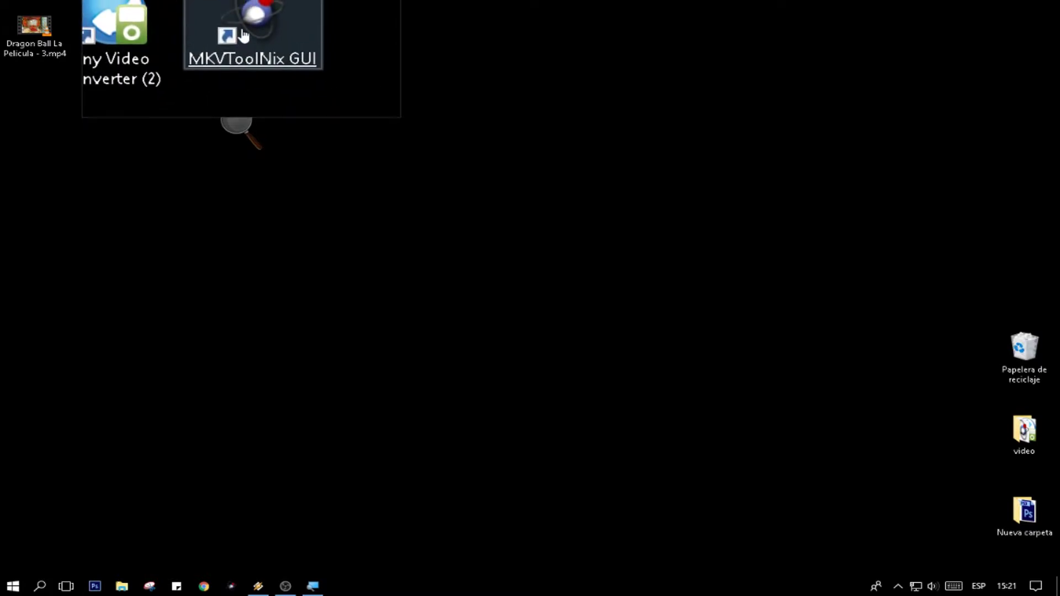
Open MKVToolNix GUI and add the desktop video Dragon Ball La Pelicula - 3.mp4 as the source file
left_click(243, 35)
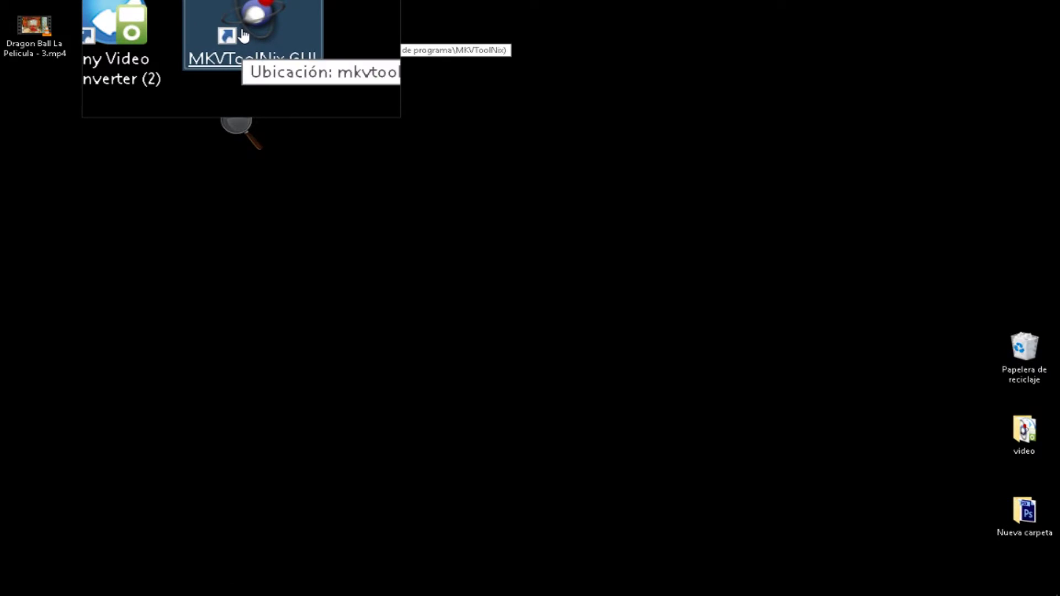
double_click(244, 36)
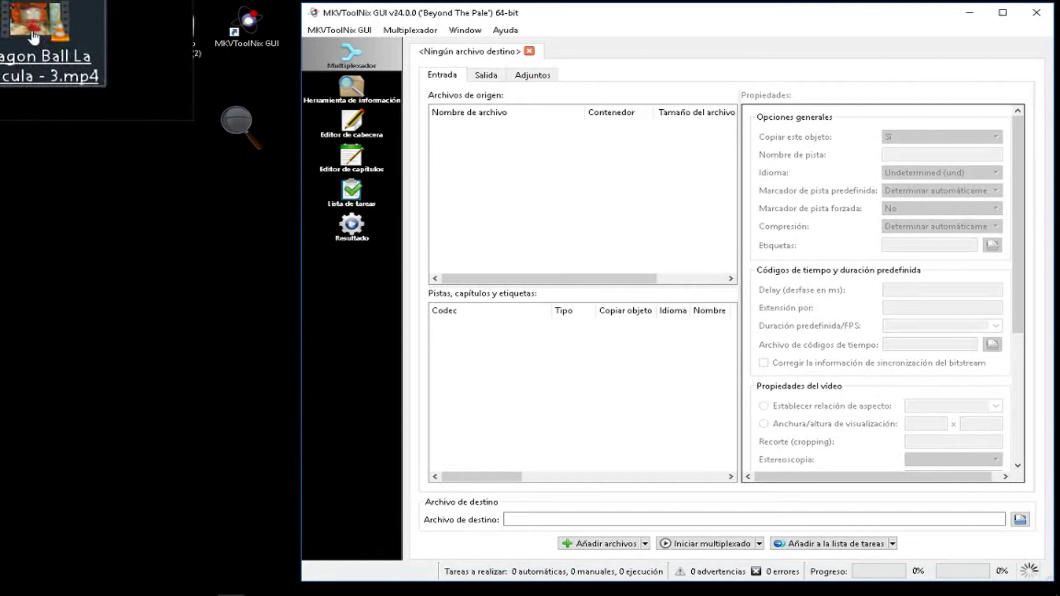
left_click_drag(16, 28, 533, 166)
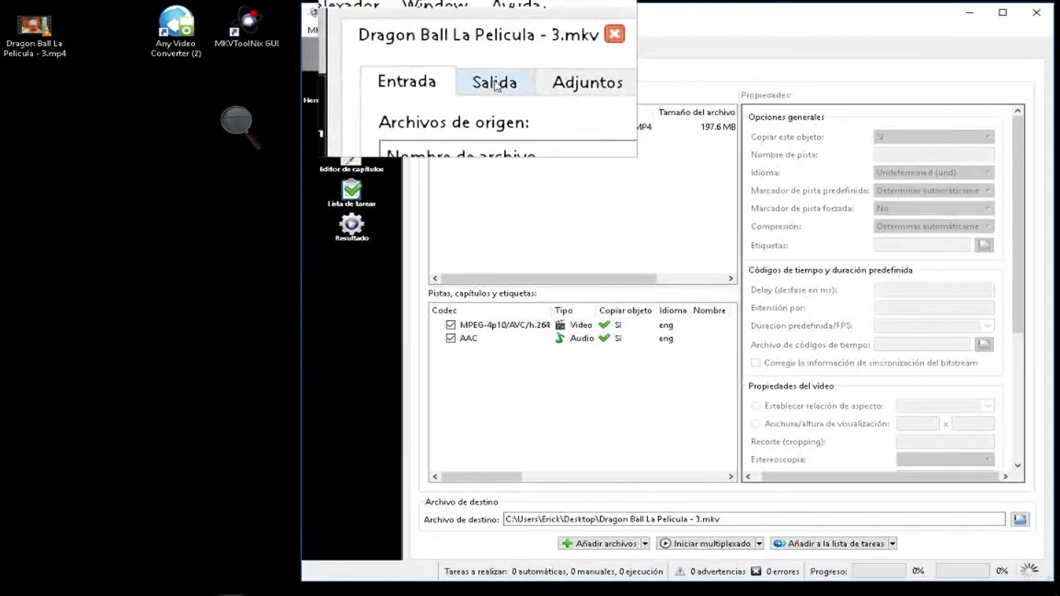
Split the video after an output duration of 00:08:15 per part and close MKVToolNix GUI
left_click(495, 77)
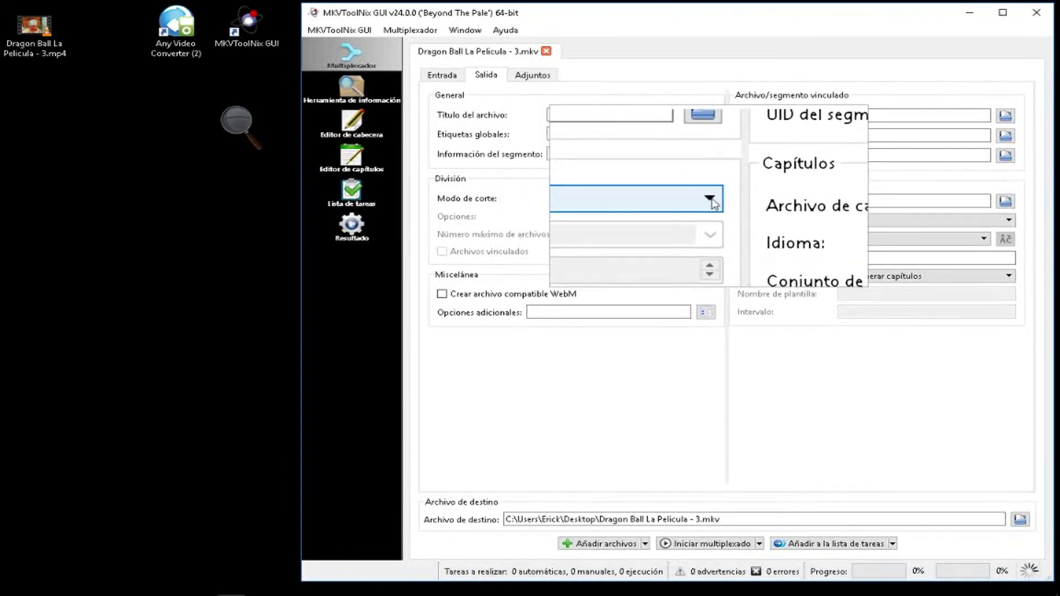
left_click(657, 205)
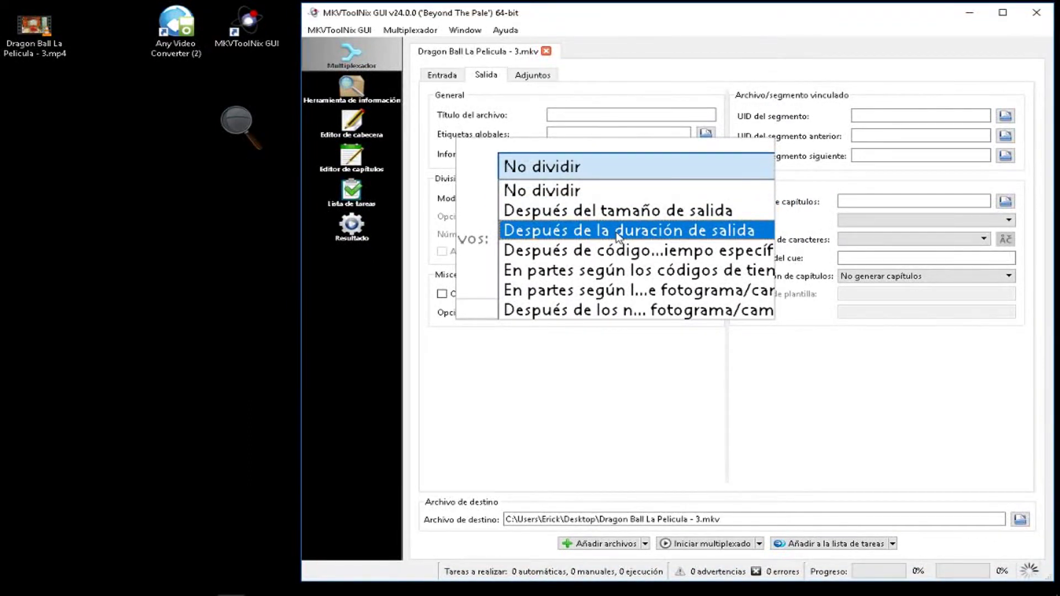
left_click(617, 232)
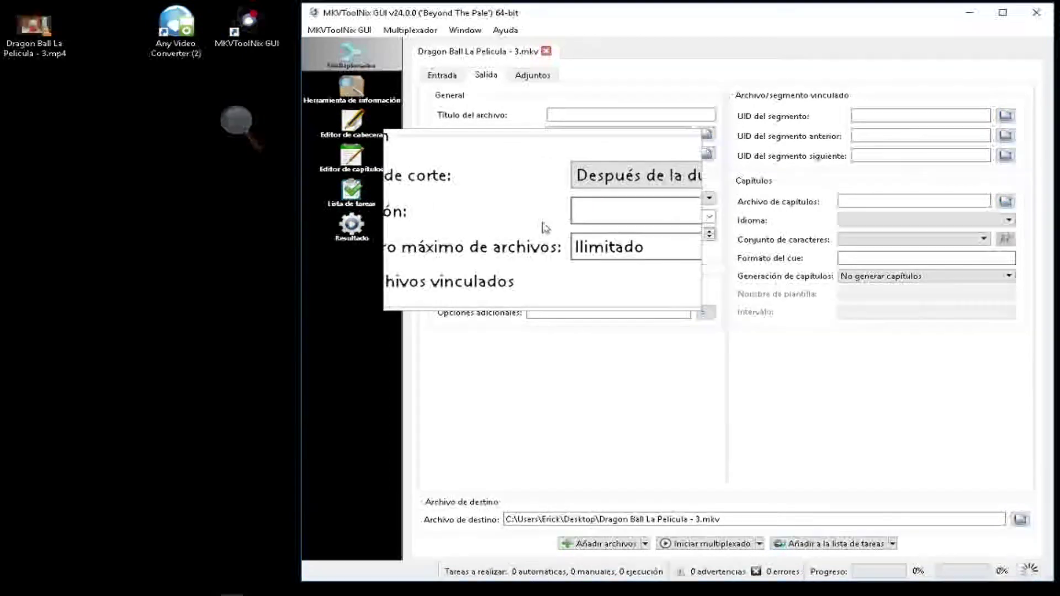
left_click(586, 216)
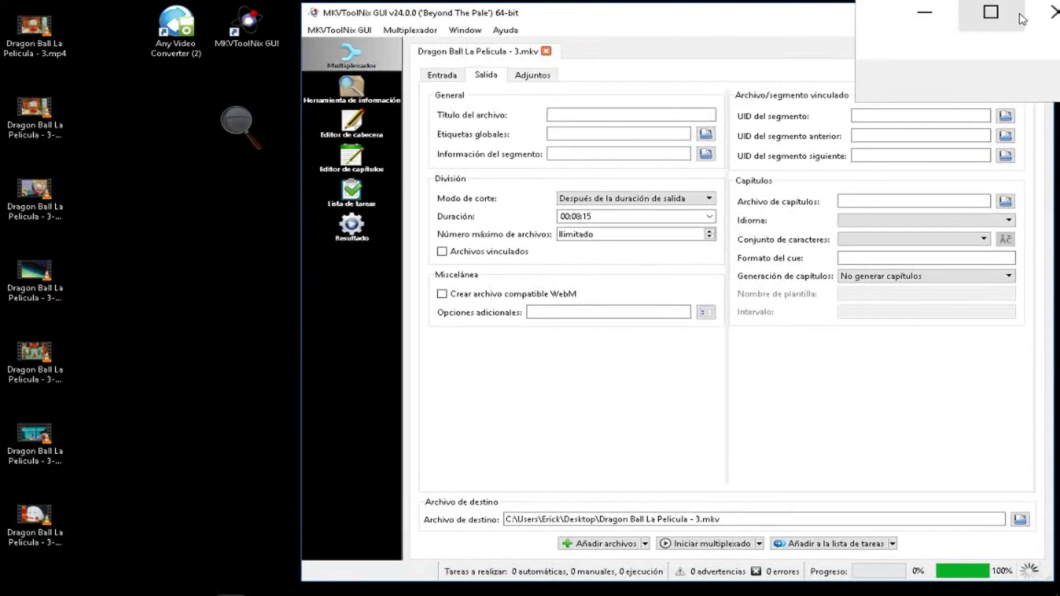
left_click(1048, 18)
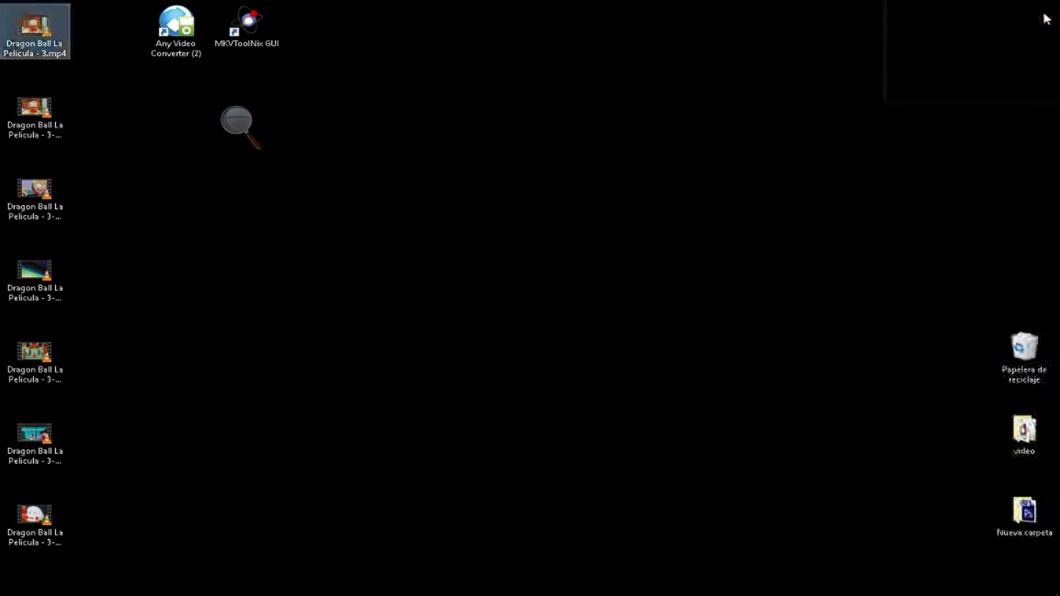
Open Any Video Converter and add the six split parts, Dragon Ball La Pelicula - 3-001 to 3-006, from the desktop
left_click(172, 34)
left_click(171, 33)
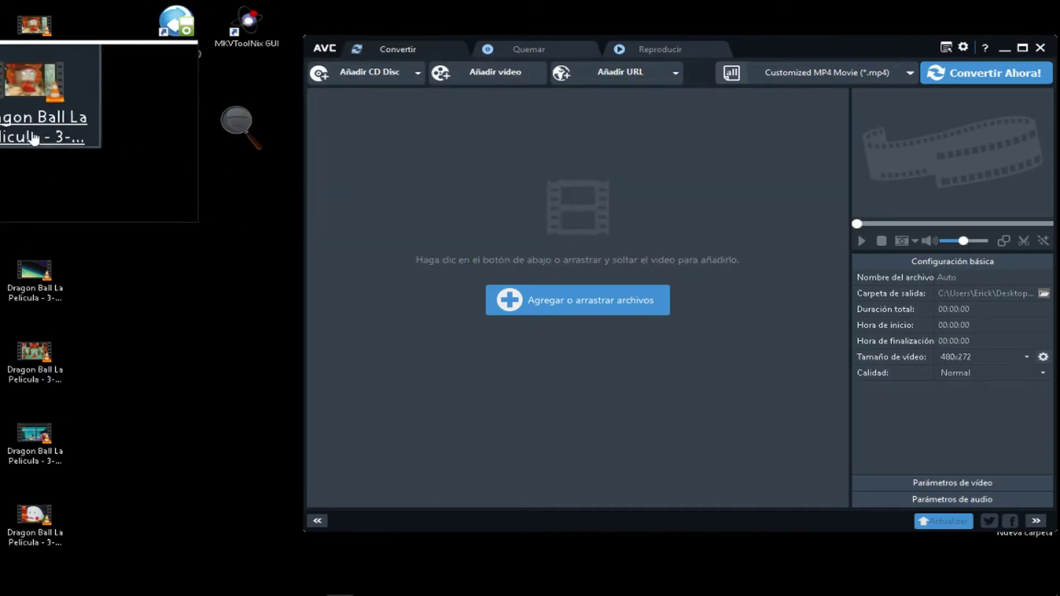
left_click_drag(3, 74, 84, 519)
left_click_drag(31, 108, 443, 150)
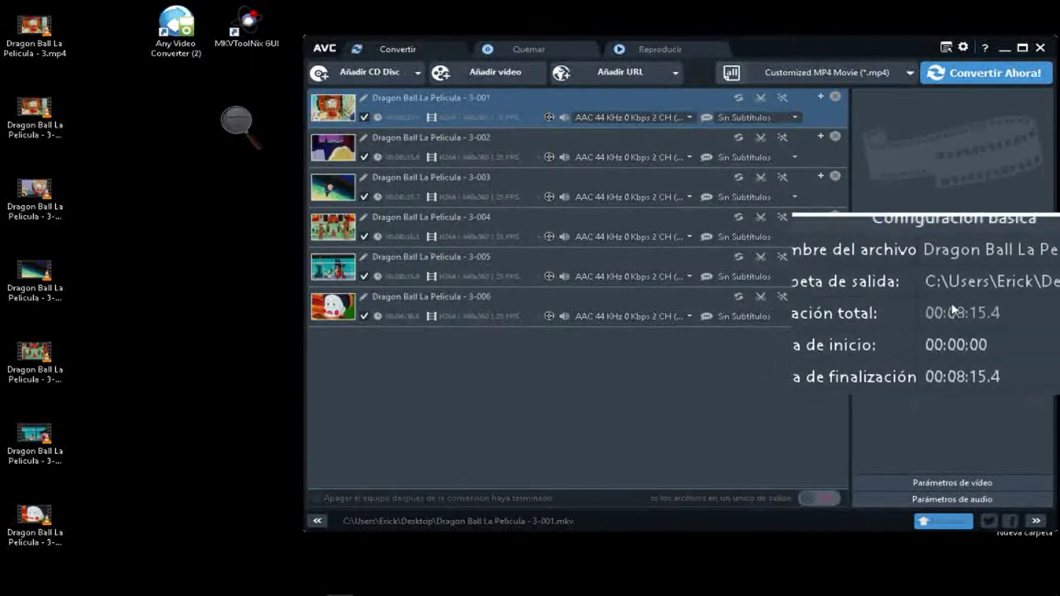
Use Customized MP4 Movie (*.mp4) as the output format and set the output folder to Desktop
left_click(910, 72)
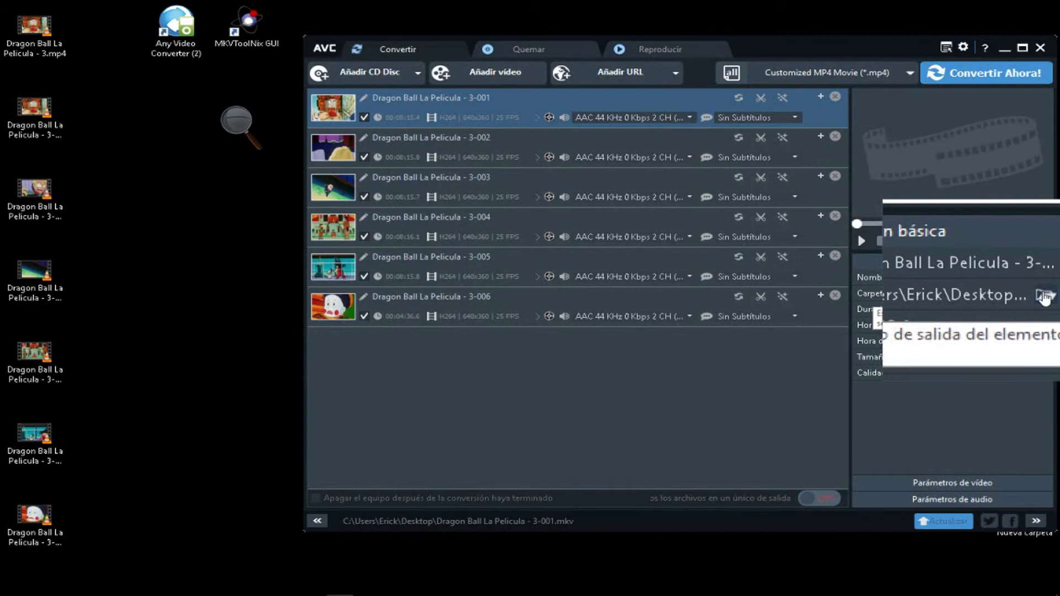
left_click(1044, 297)
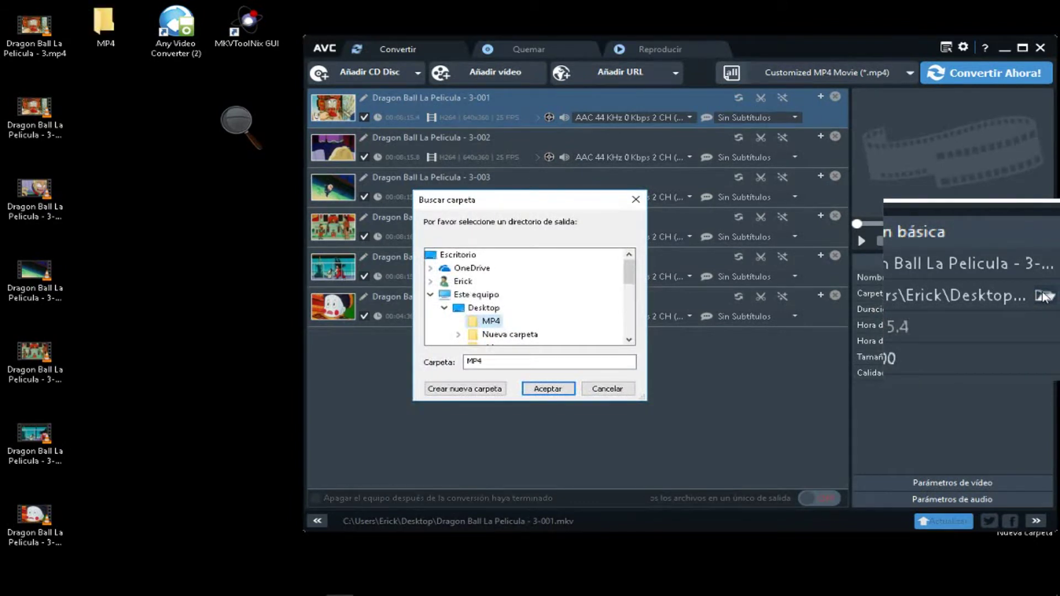
left_click(473, 314)
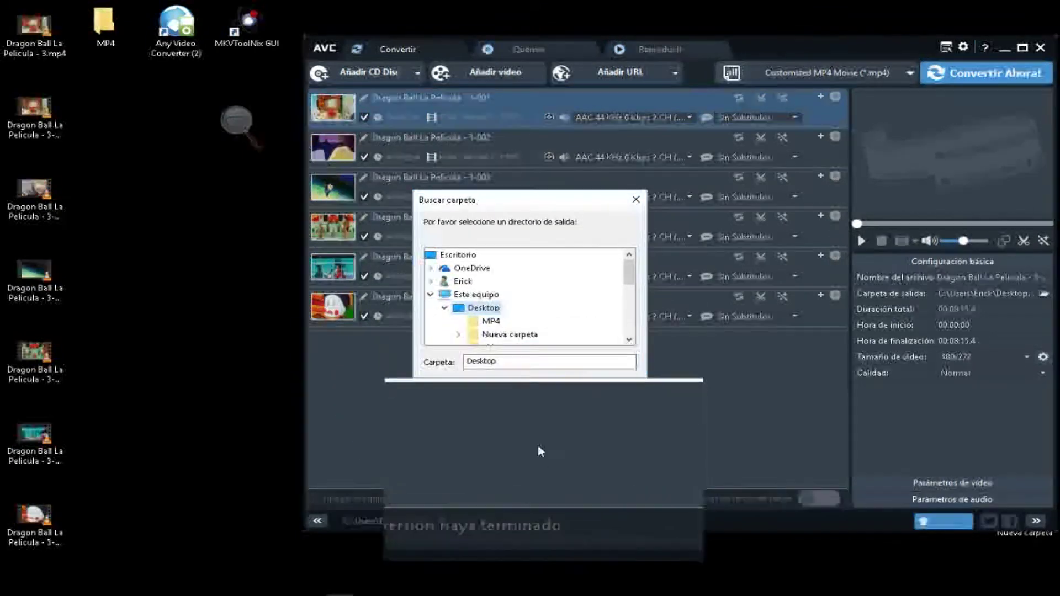
left_click(543, 386)
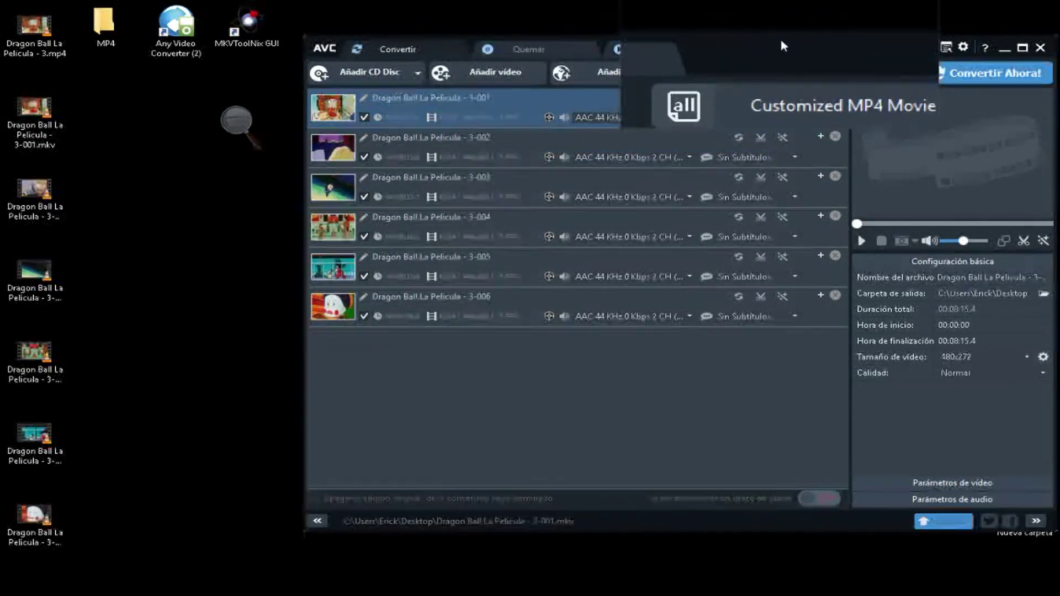
Start converting all six video parts to MP4
key("ctrl+alt+r")
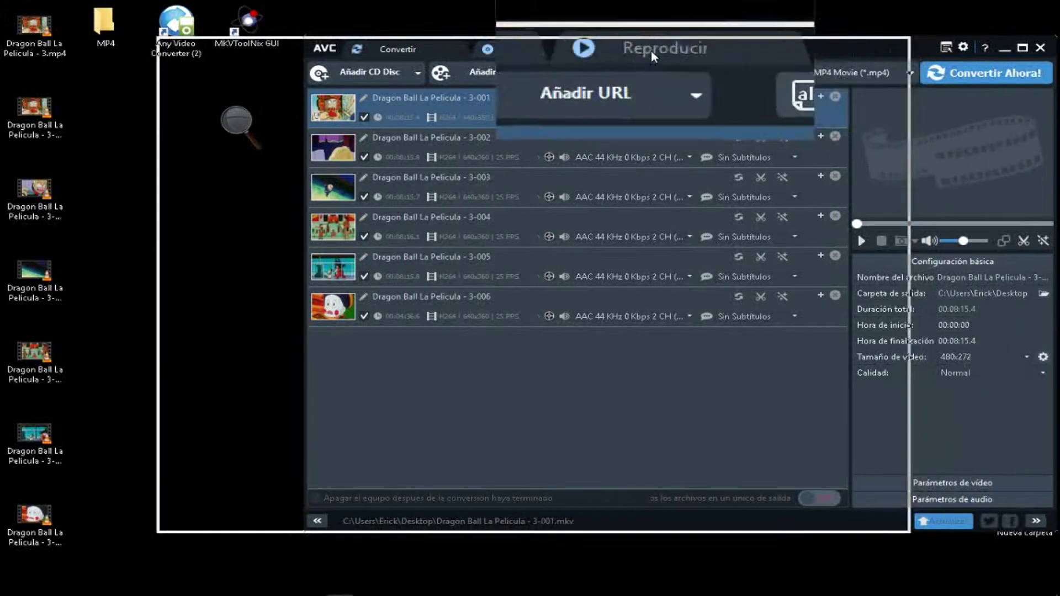
key("Escape")
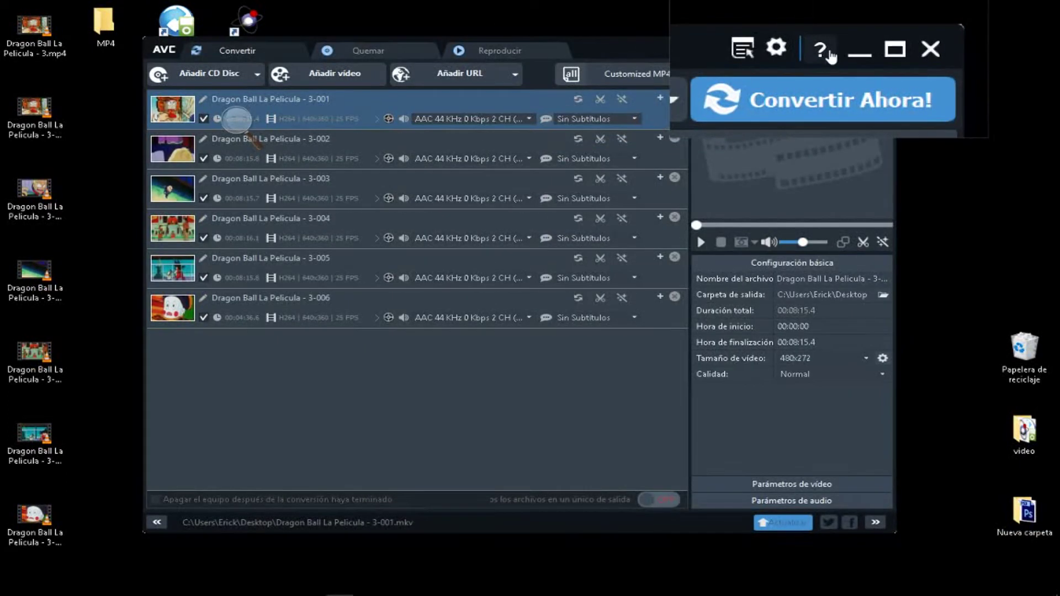
left_click(832, 77)
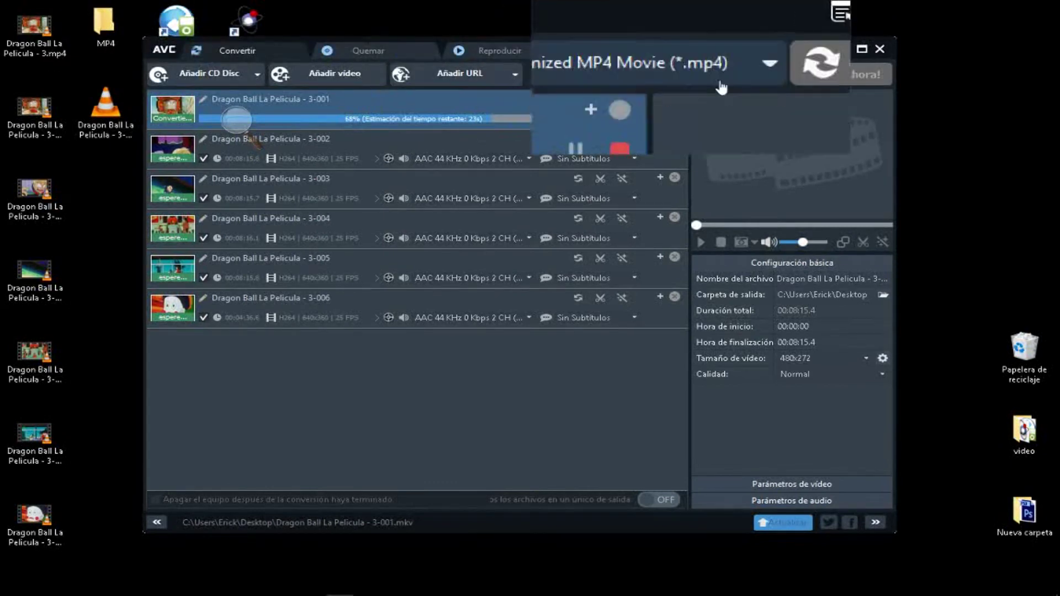
left_click_drag(780, 141, 892, 157)
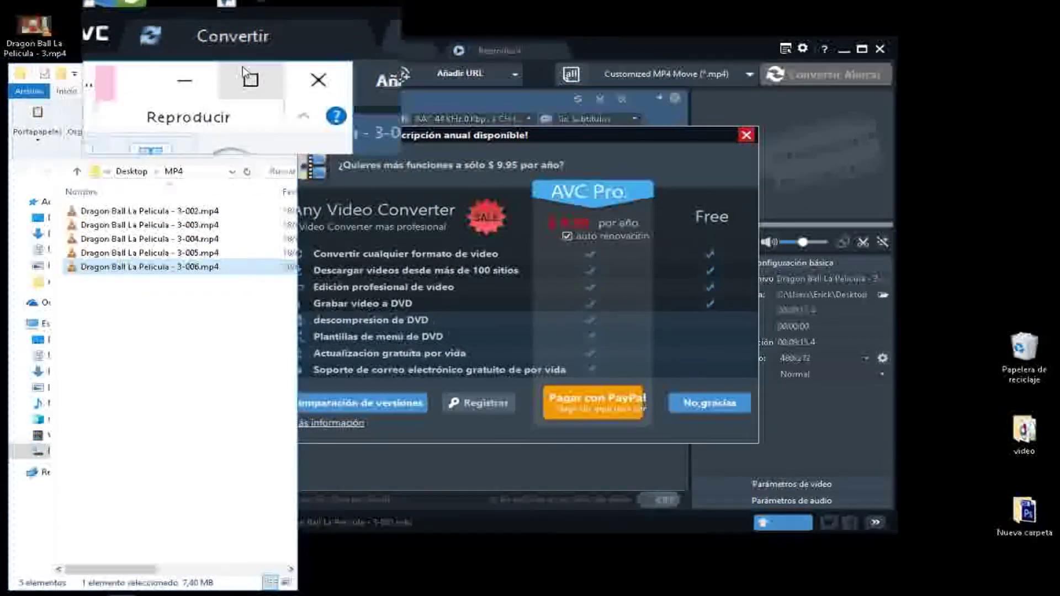
Examine the sizes and durations of the converted files in the MP4 folder, and dismiss the AVC Pro subscription offer
left_click(256, 74)
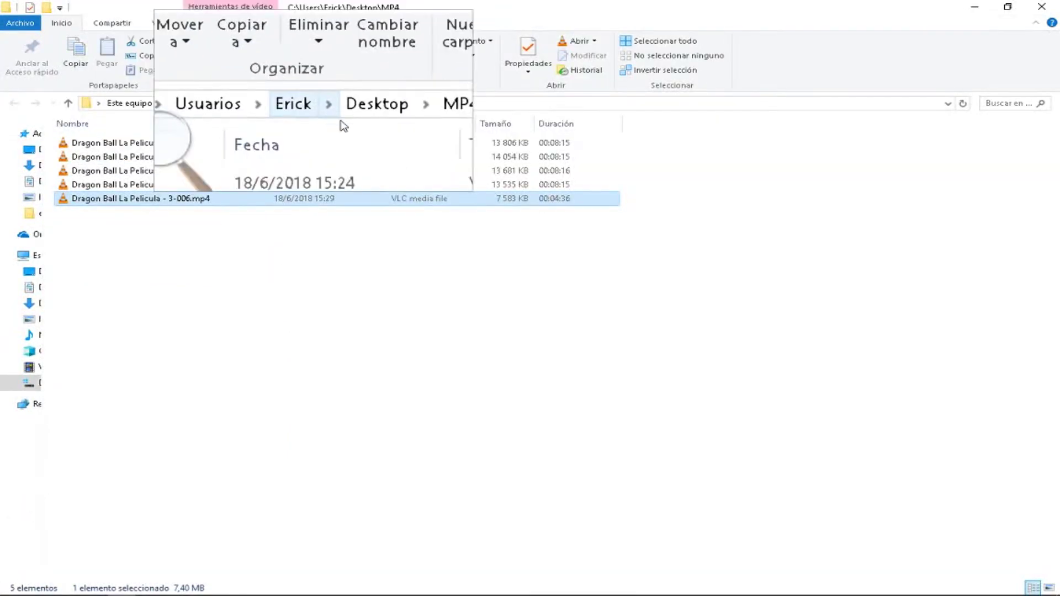
left_click(500, 145)
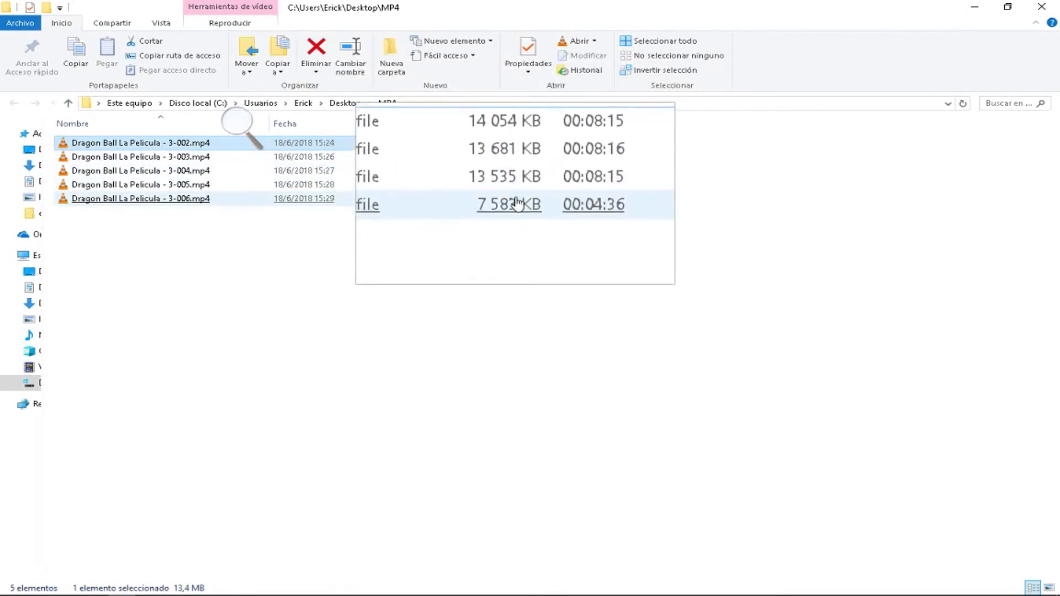
left_click(517, 203)
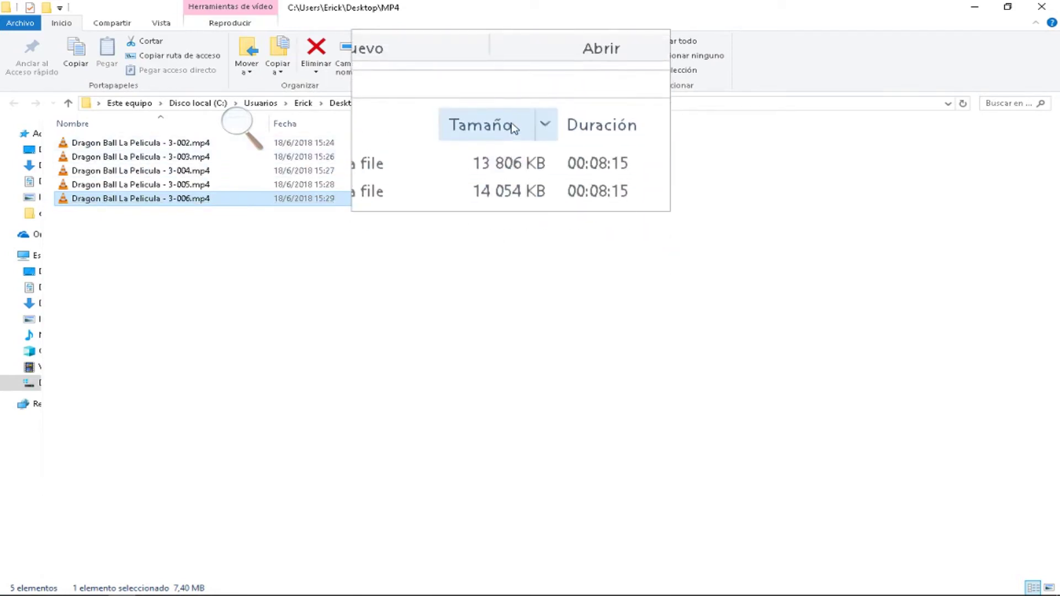
left_click(1043, 10)
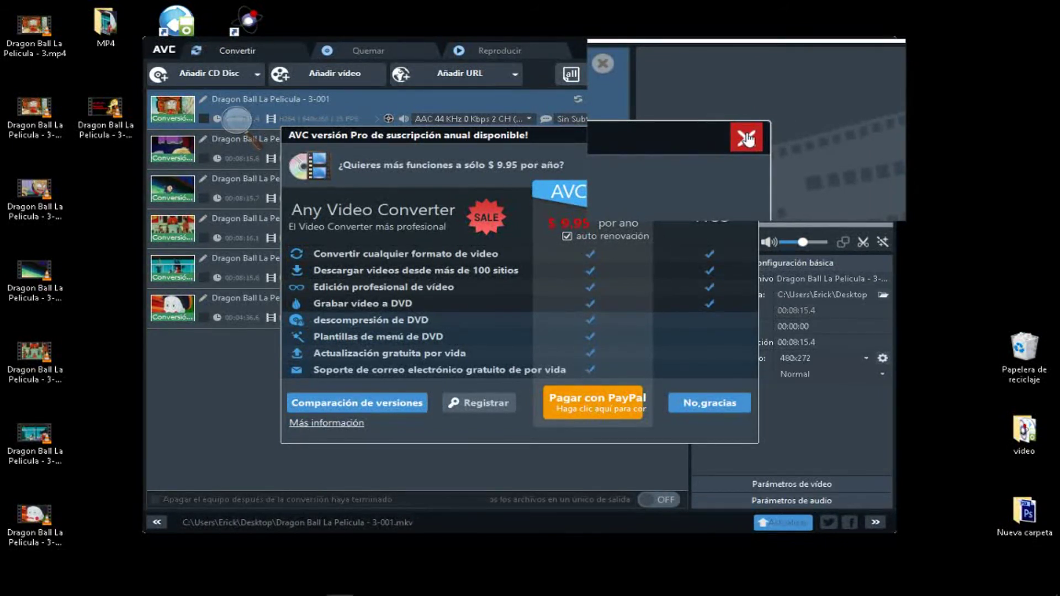
left_click(746, 139)
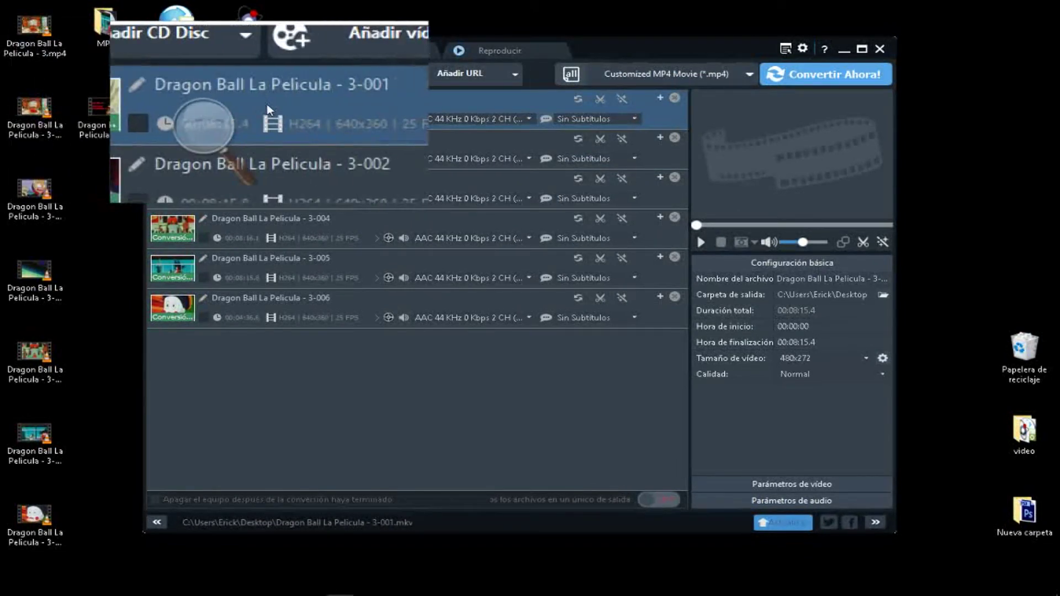
Reopen the MP4 folder from the desktop and check which numbered parts it contains
double_click(103, 33)
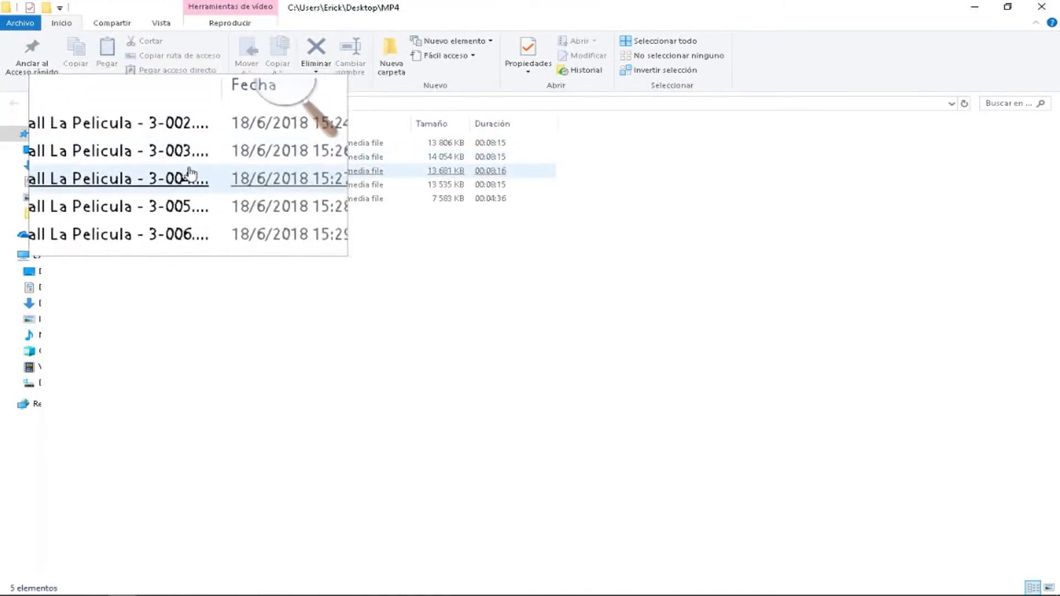
left_click(196, 200)
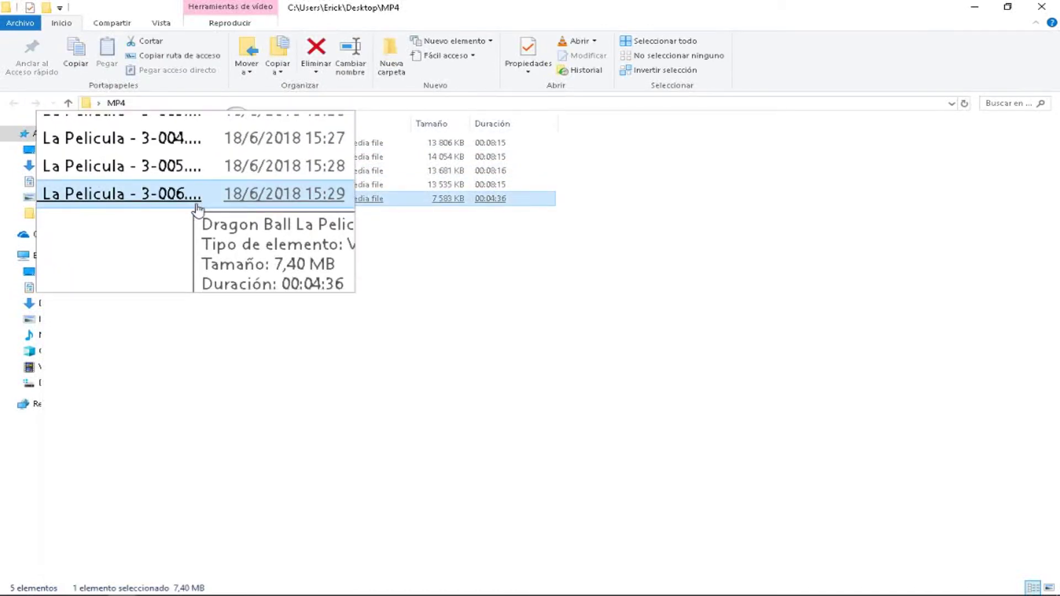
key("super+minus")
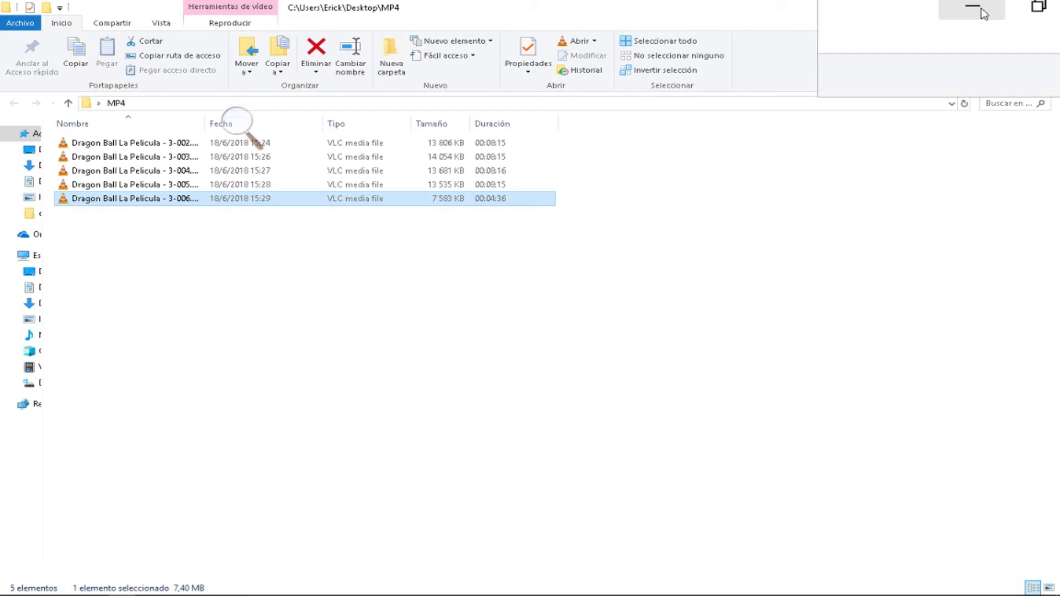
left_click(1042, 9)
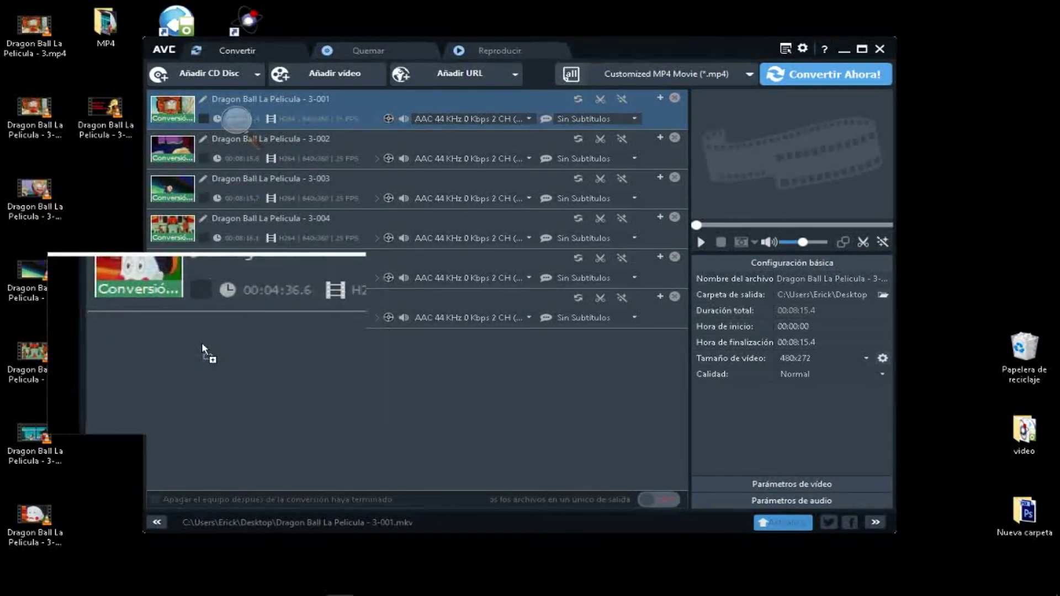
Convert part 3-001 to MP4 again and review the sizes and durations of all parts in the MP4 folder
left_click_drag(187, 347, 187, 347)
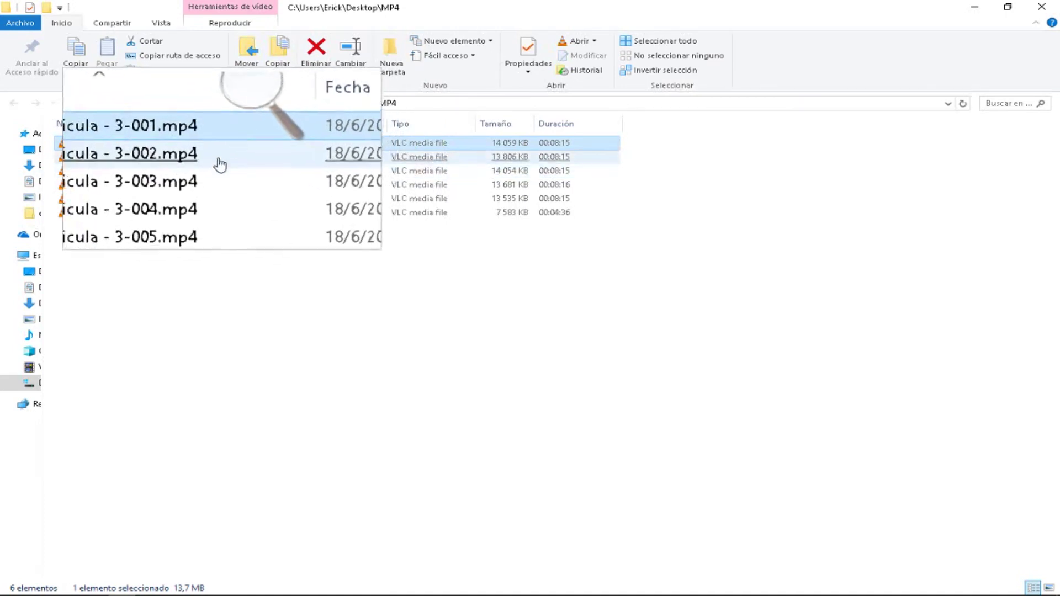
left_click(198, 185)
left_click(205, 212)
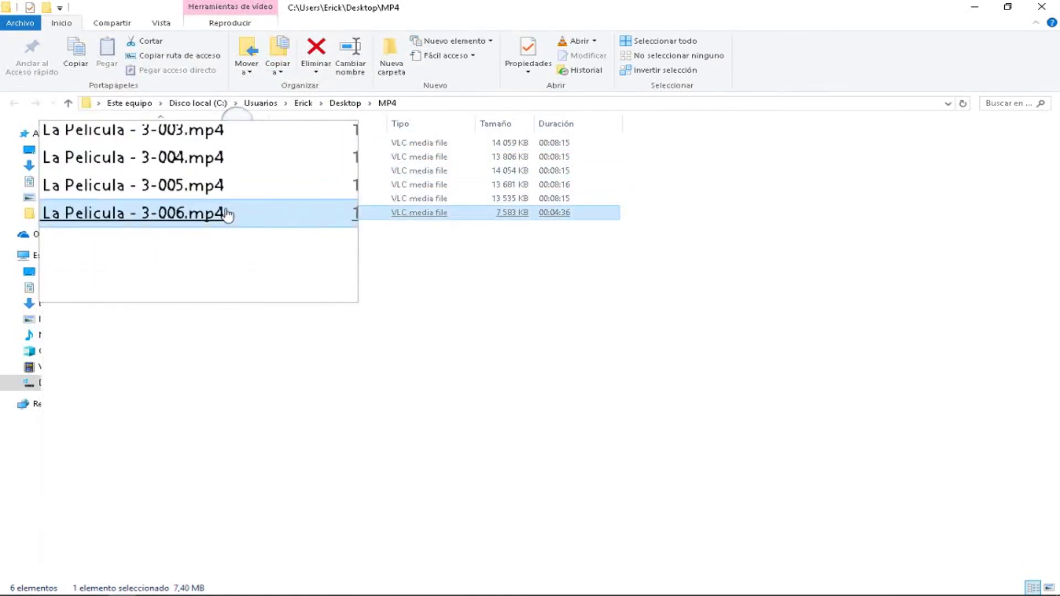
left_click(514, 145)
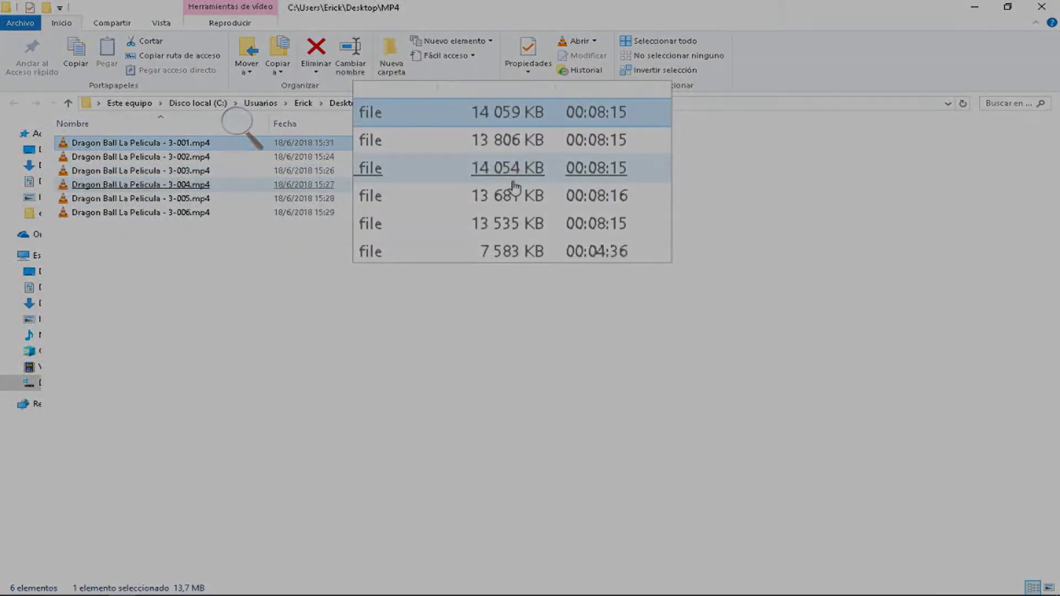